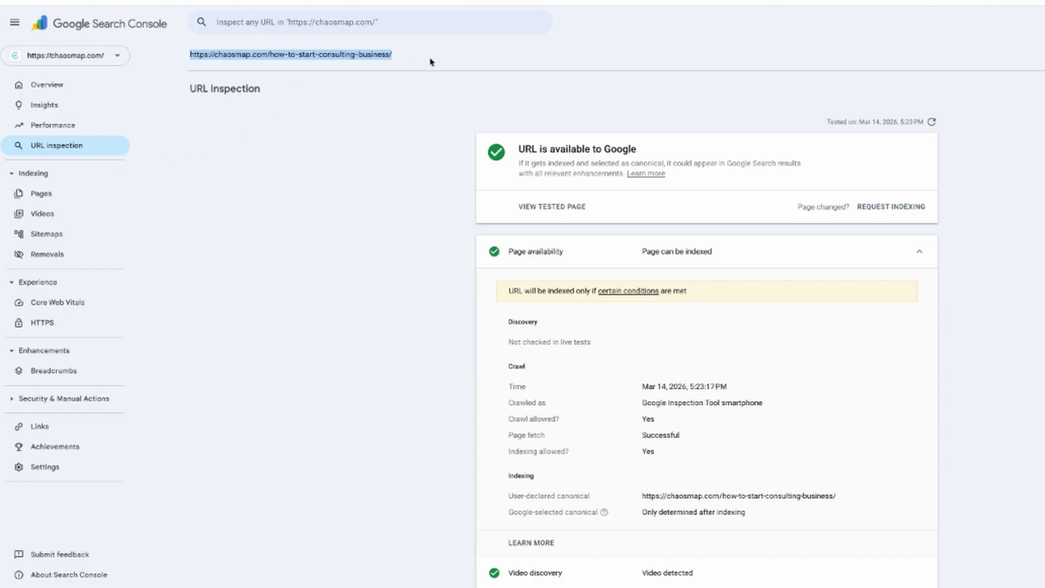
Review the URL Inspection live test for the how-to-start-consulting-business page, highlighting its Google availability status and canonical note
click(407, 62)
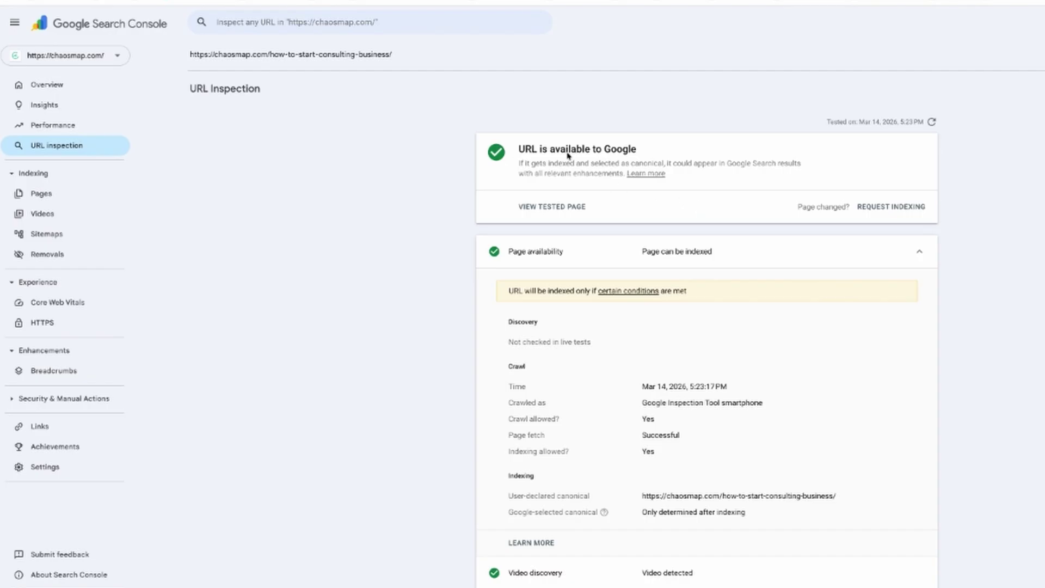
drag(519, 149, 660, 150)
click(653, 152)
drag(804, 164, 673, 165)
click(675, 165)
scroll(811, 390, down, 1)
scroll(811, 390, down, 1)
scroll(811, 389, up, 1)
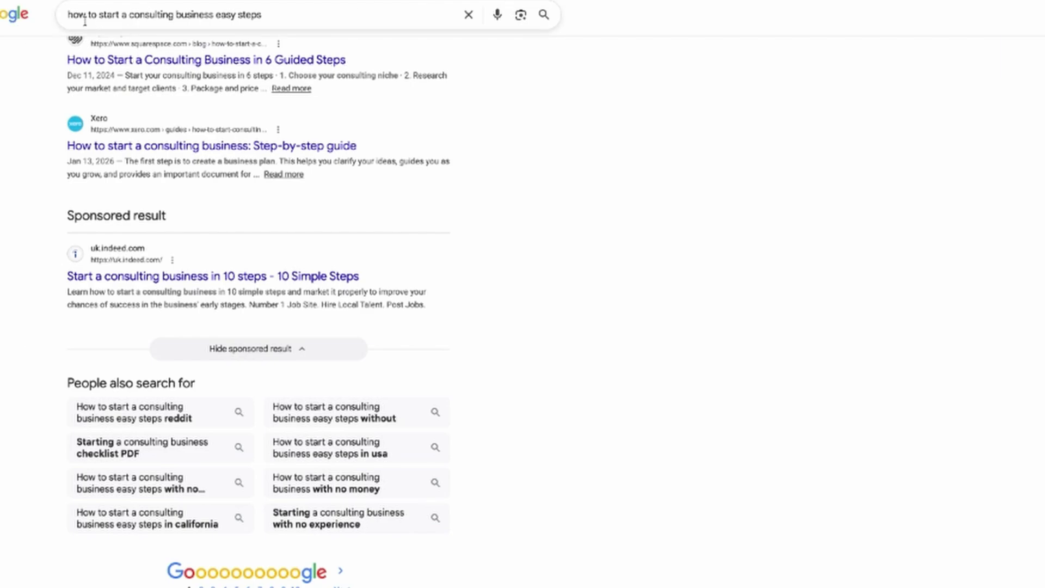
Switch to the Google results window and rerun the search for "how to start a consulting business easy steps"
click(274, 15)
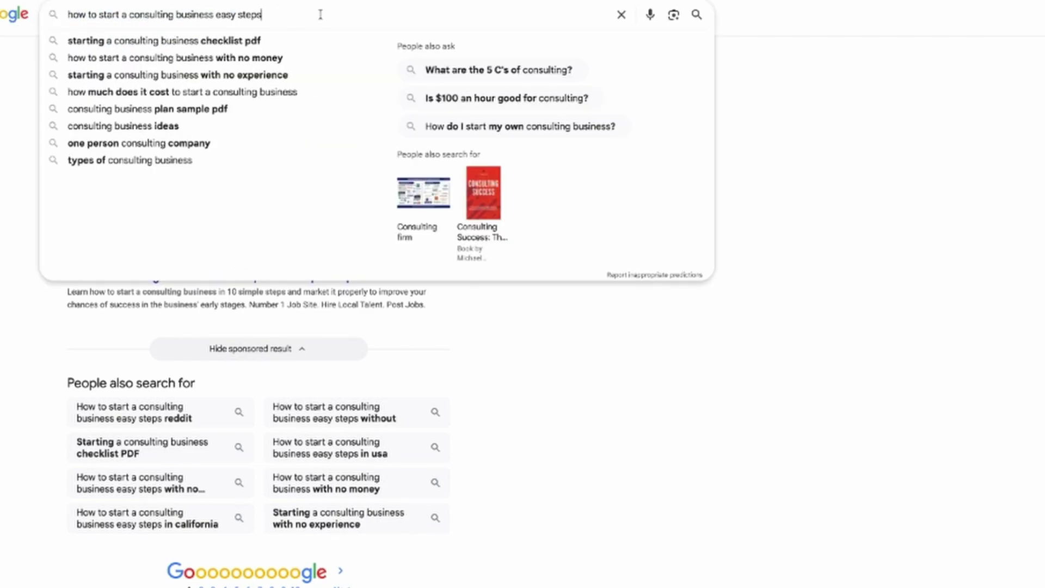
click(877, 117)
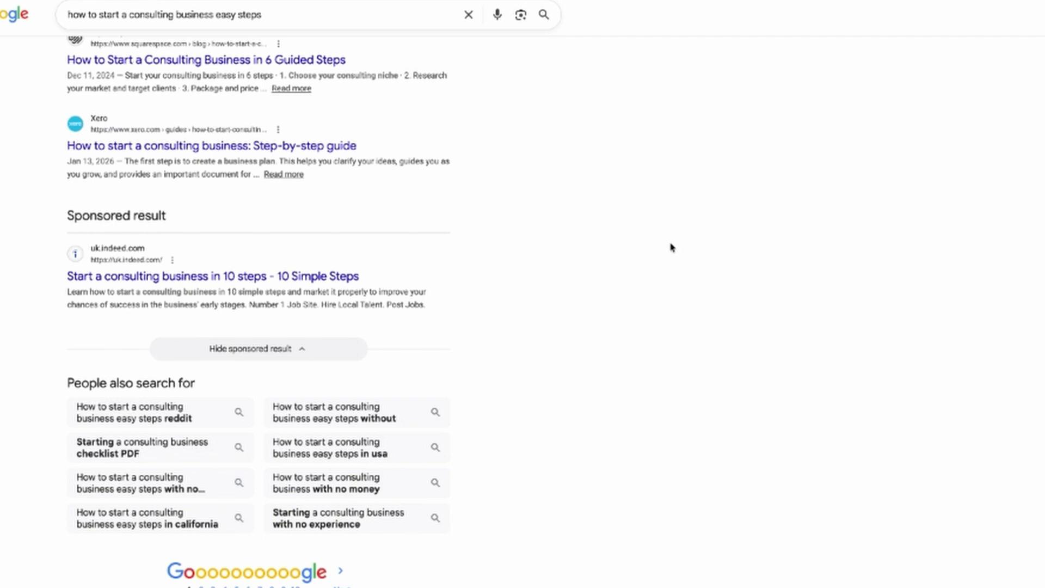
scroll(670, 238, up, 20)
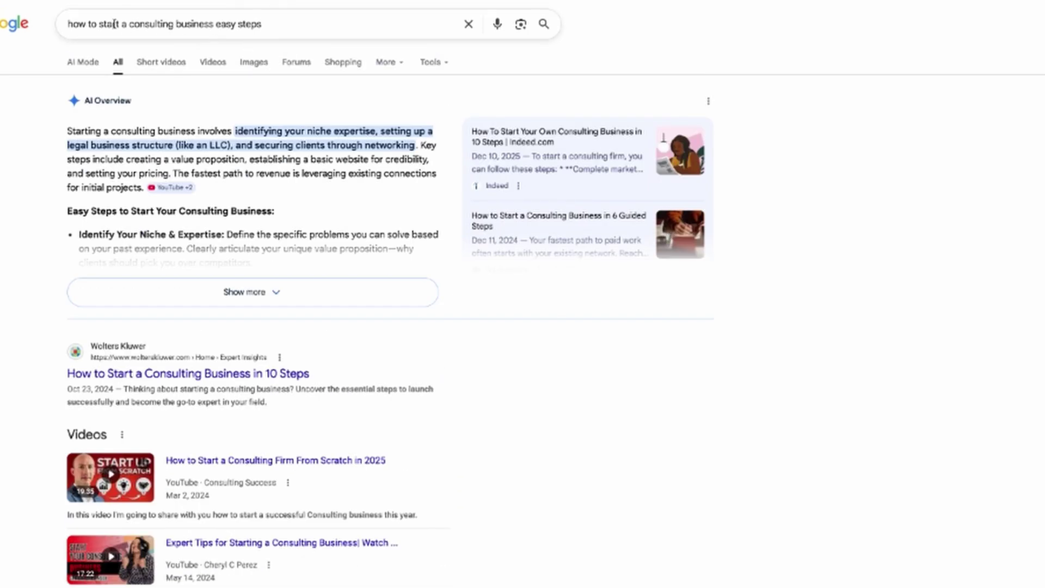
click(116, 24)
click(271, 24)
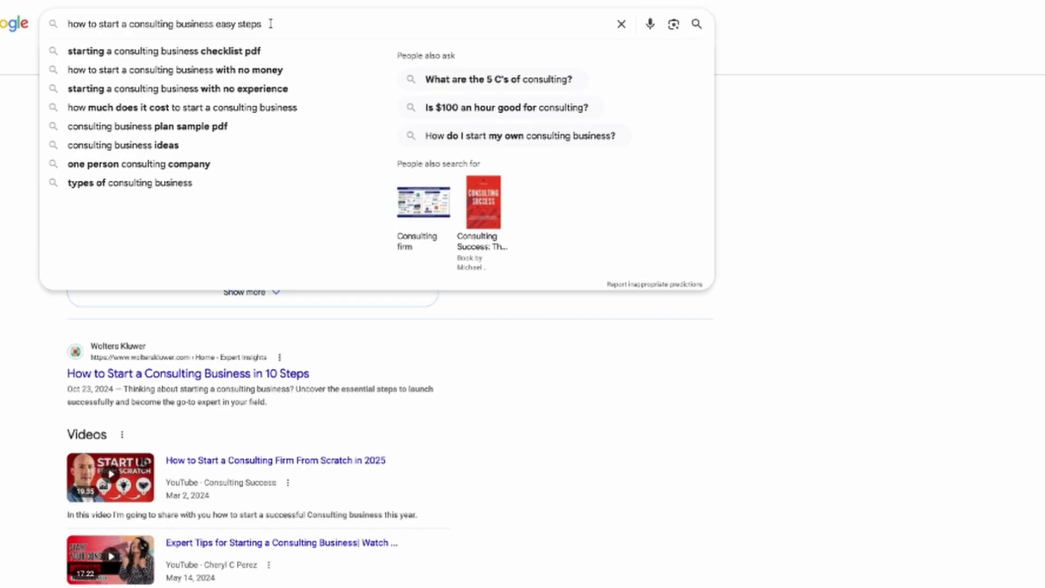
key(Return)
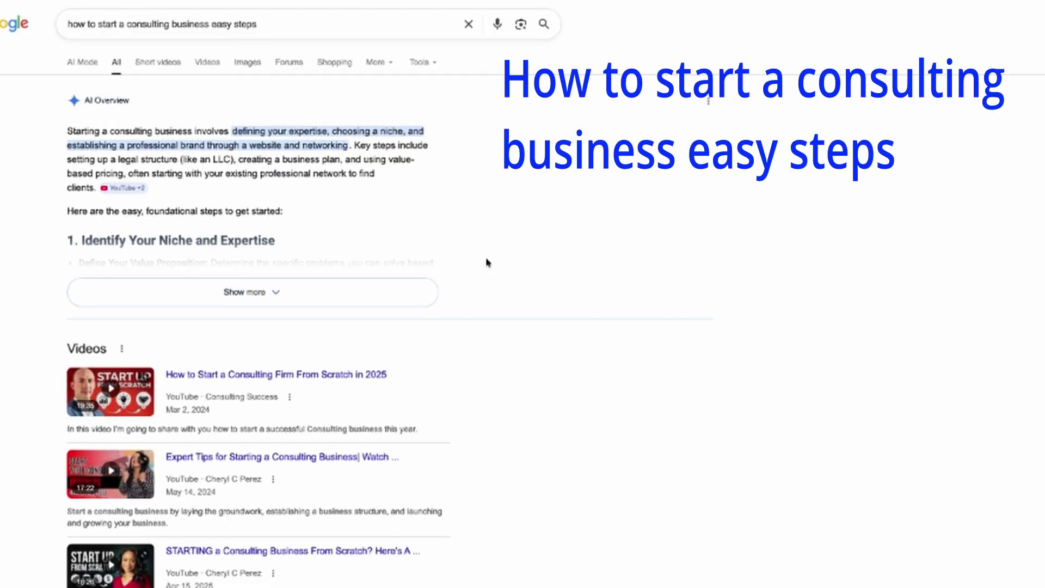
Look through the whole first page of Google results for a chaosmap.com listing
scroll(486, 258, down, 5)
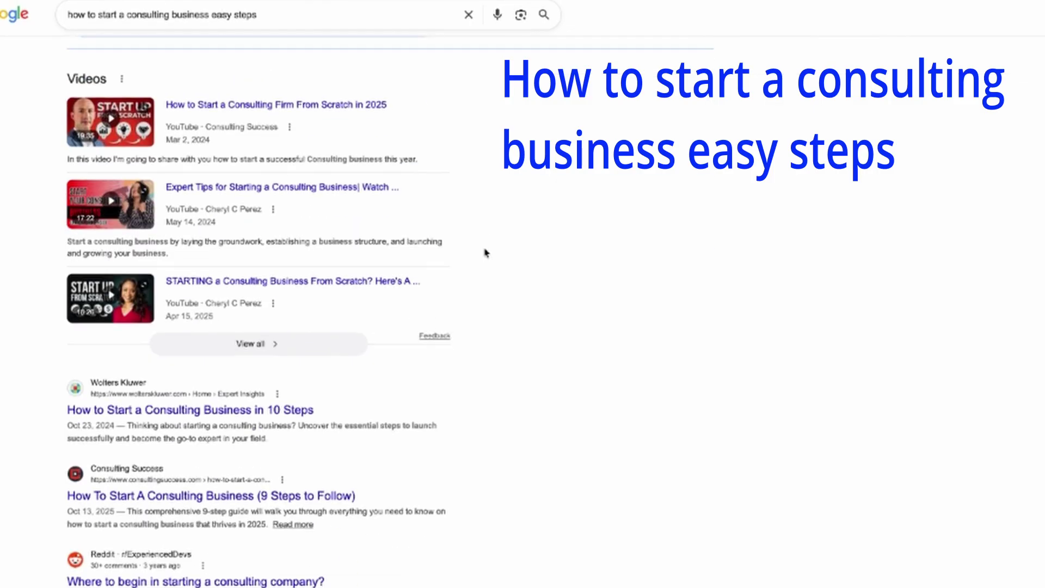
scroll(486, 253, down, 8)
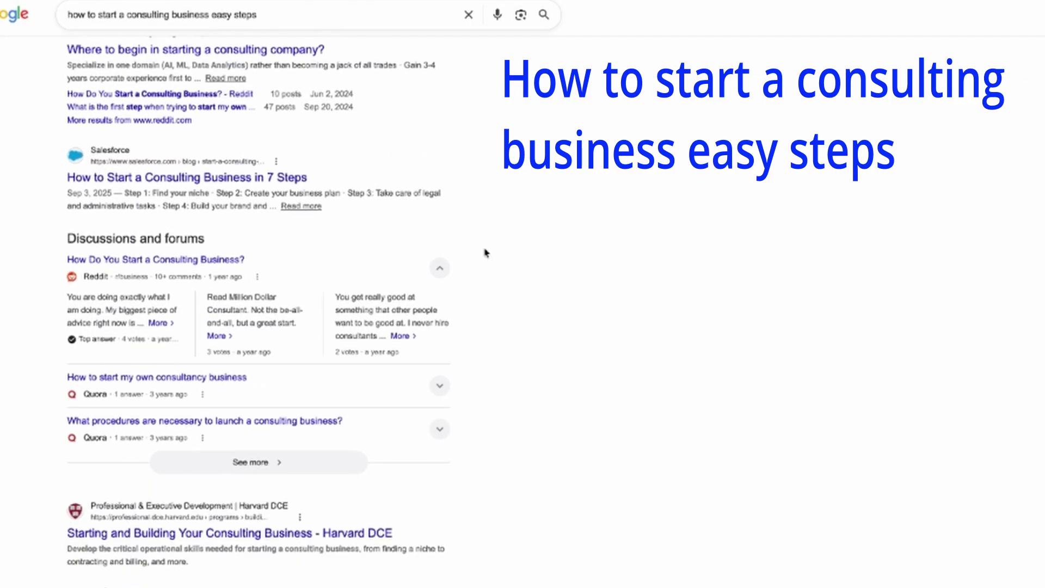
scroll(487, 253, down, 4)
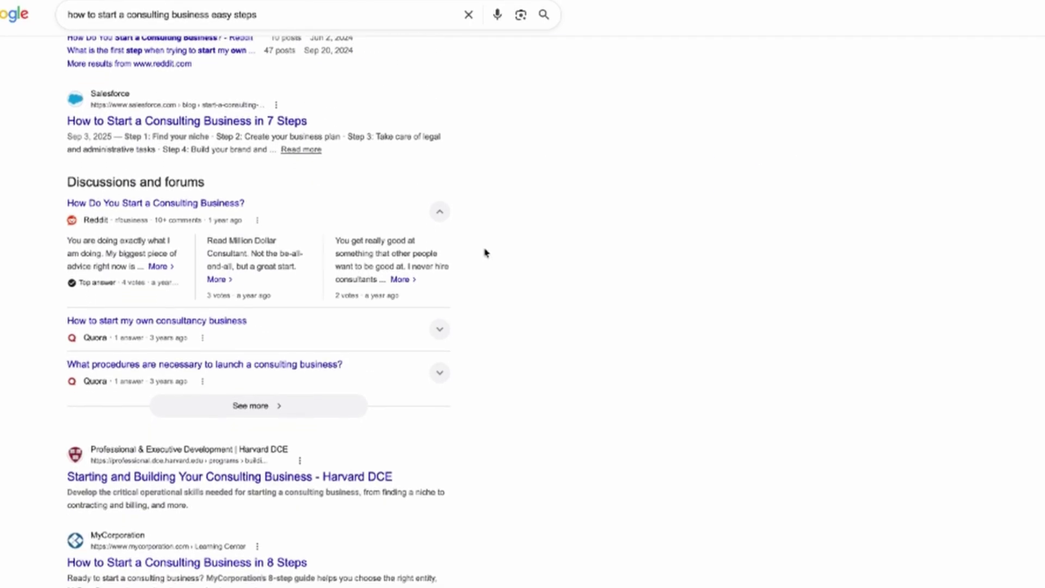
scroll(486, 253, down, 1)
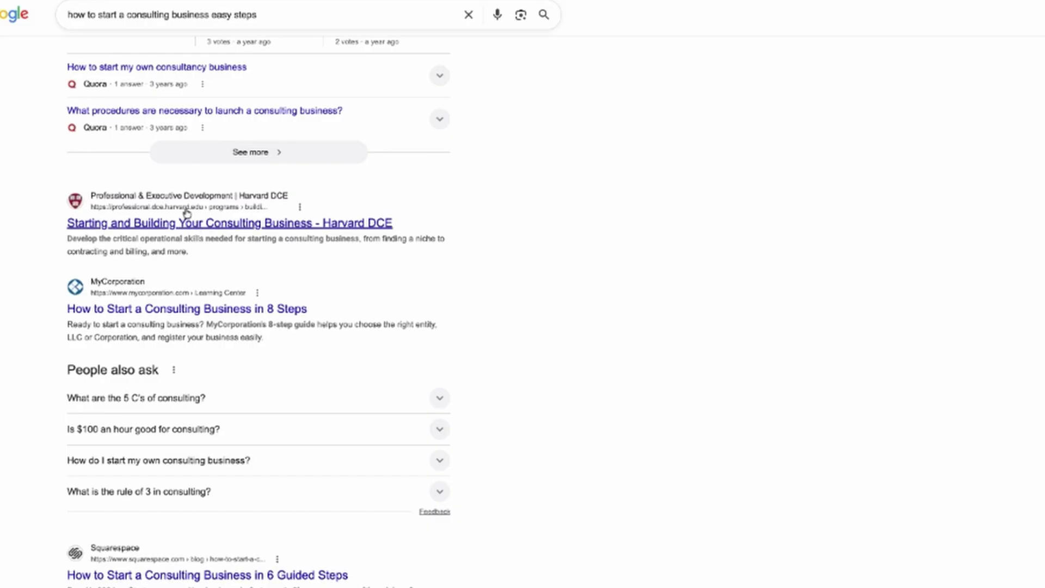
scroll(334, 332, down, 4)
scroll(334, 333, down, 3)
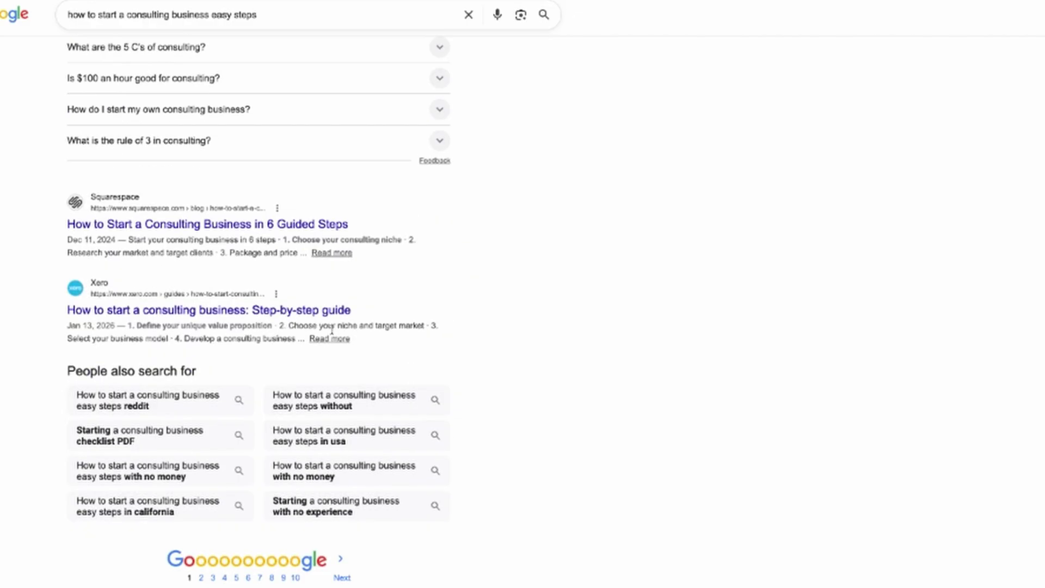
Open page 2 of the Google results and look for the chaosmap.com consulting business article
click(342, 577)
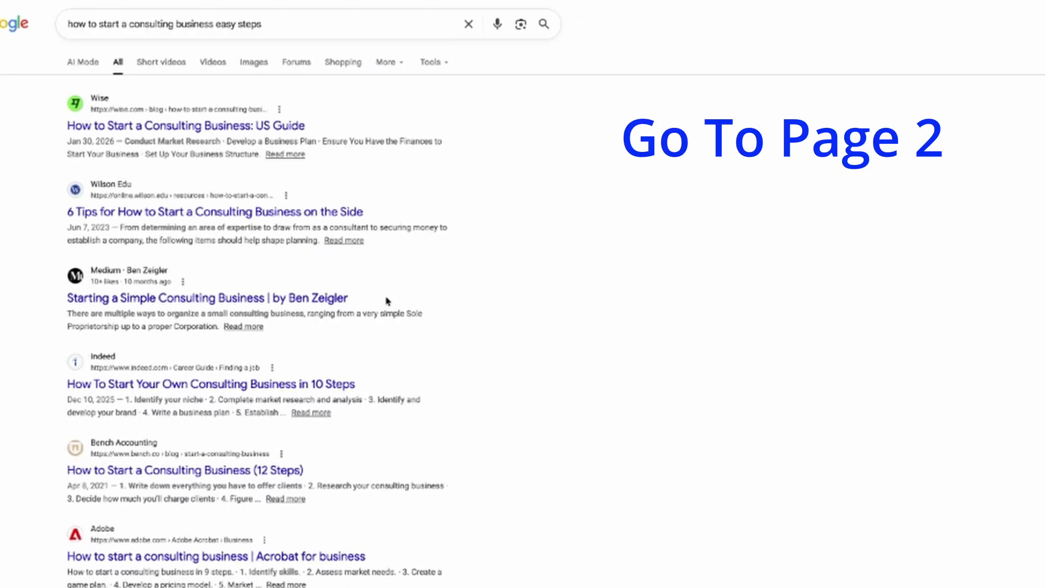
scroll(386, 298, down, 4)
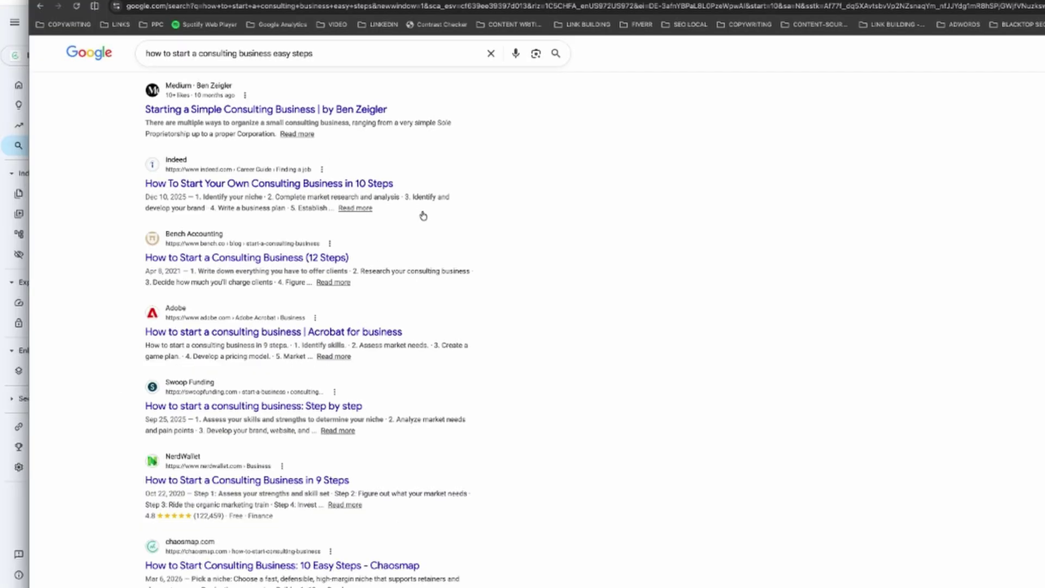
scroll(419, 234, down, 1)
scroll(418, 237, down, 1)
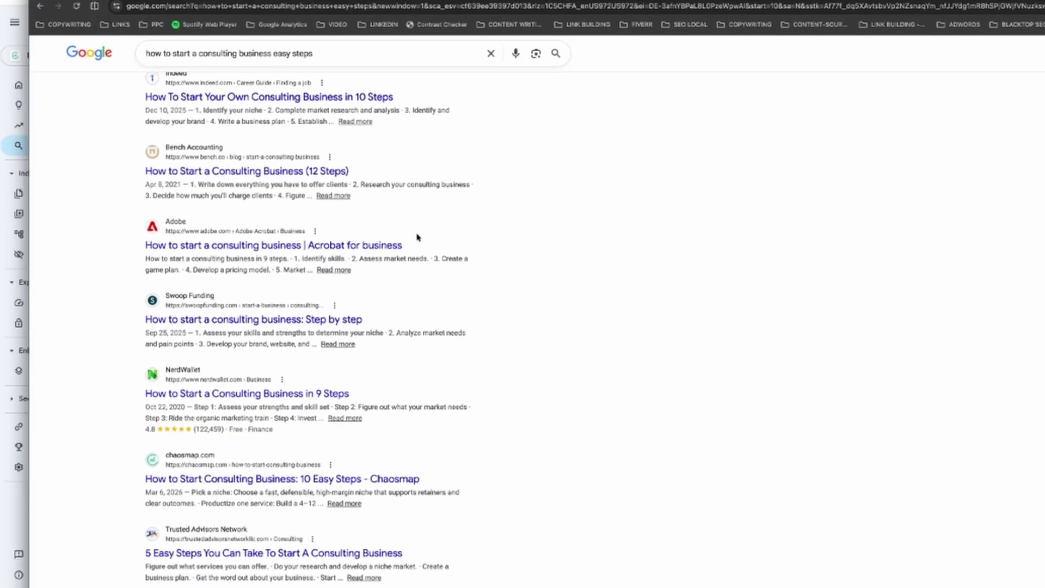
scroll(467, 203, down, 2)
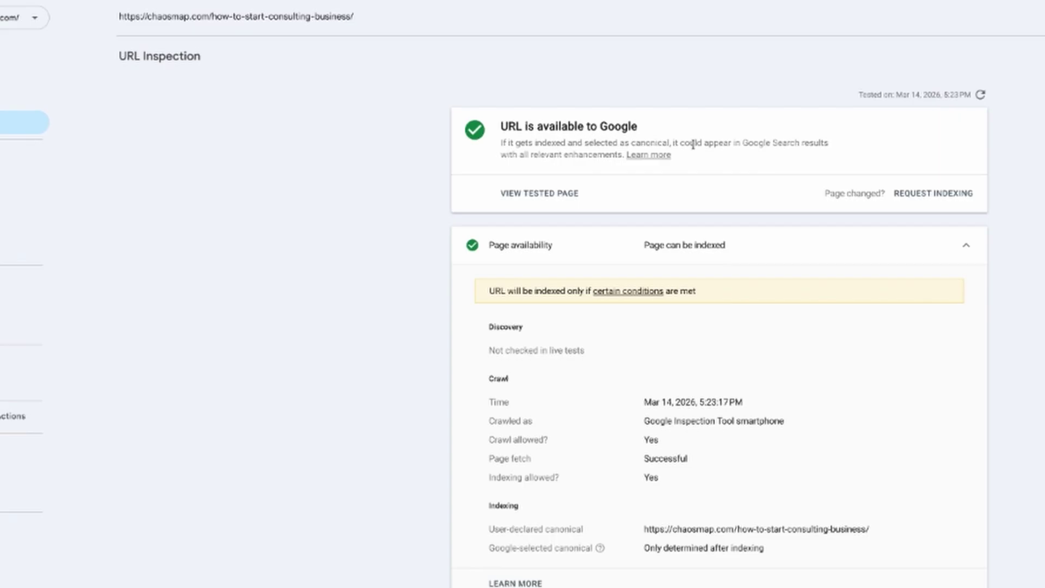
Switch back to Google Search Console and highlight the "could appear in Google Search results" wording in the URL availability note
drag(690, 142, 821, 149)
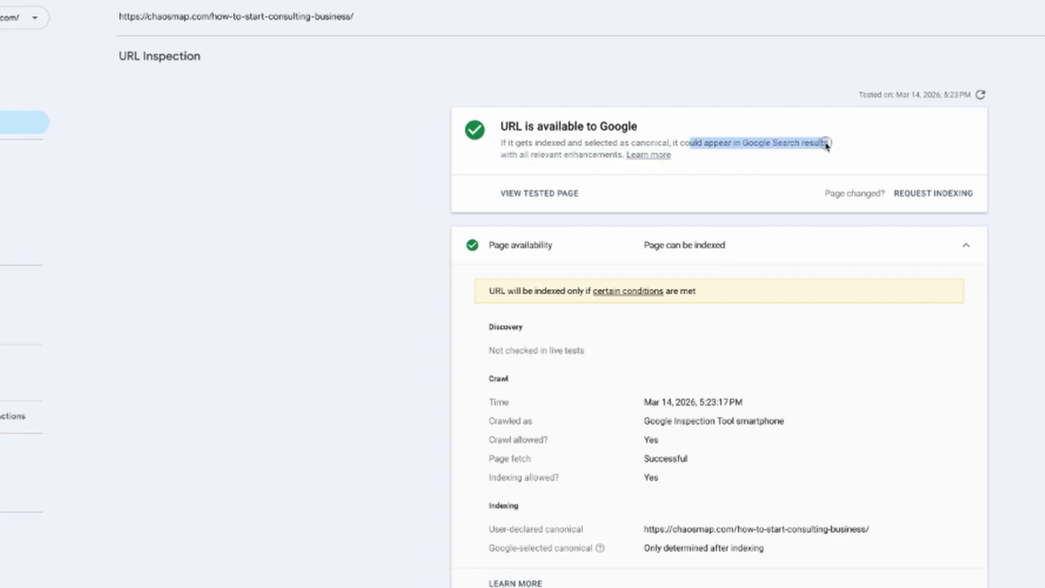
click(837, 147)
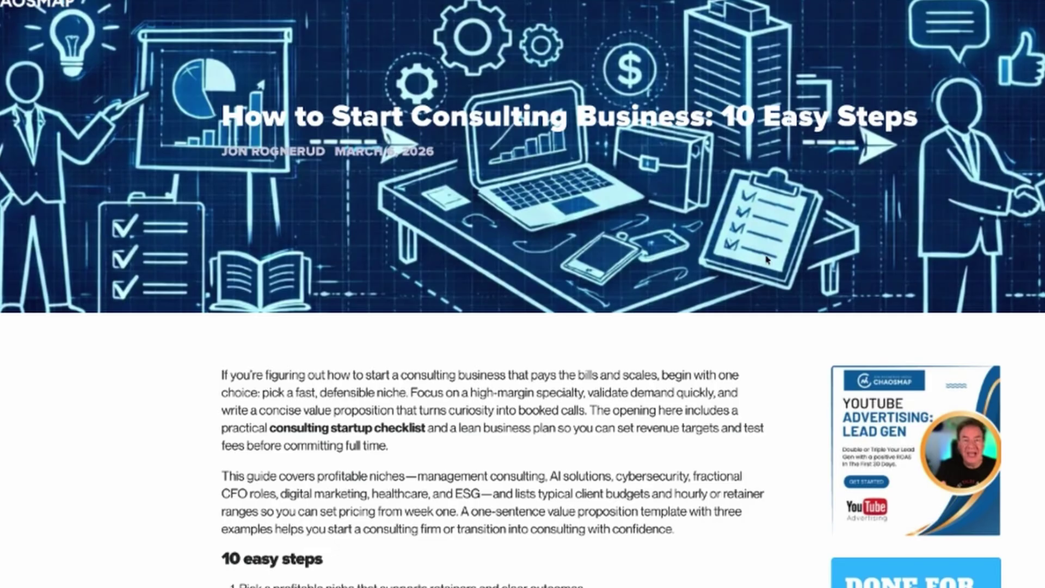
Switch to the Chaosmap article "How to Start Consulting Business: 10 Easy Steps" and skim it from the introduction to the closing next-steps section
scroll(740, 354, down, 7)
scroll(738, 359, down, 8)
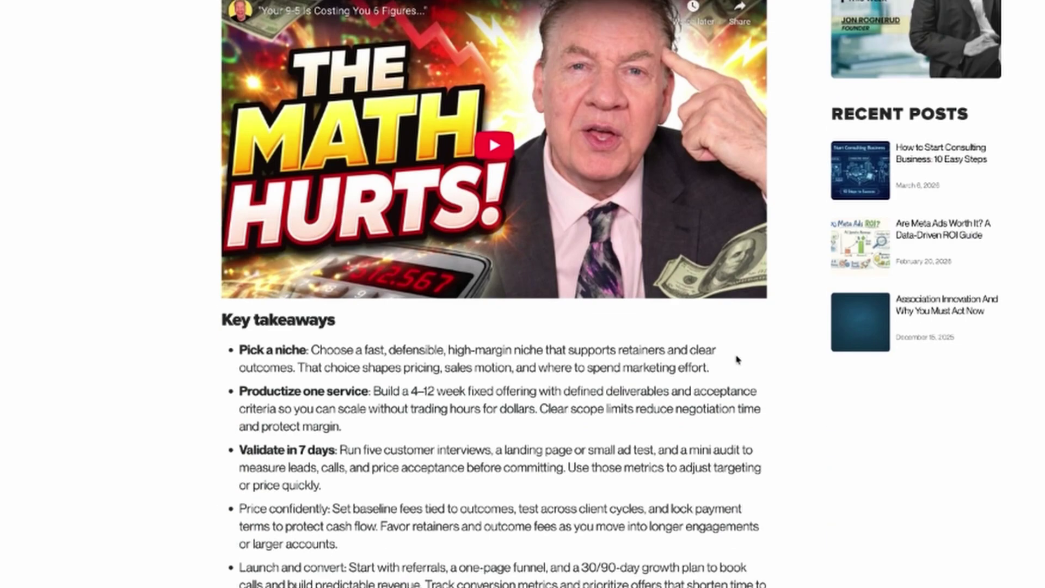
scroll(737, 360, up, 3)
scroll(738, 359, down, 15)
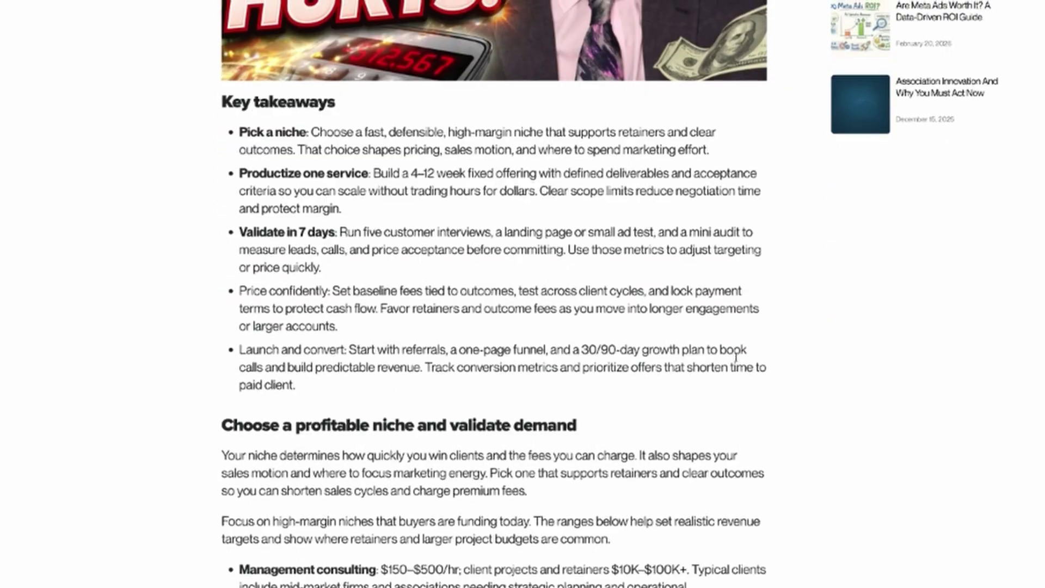
scroll(735, 359, down, 20)
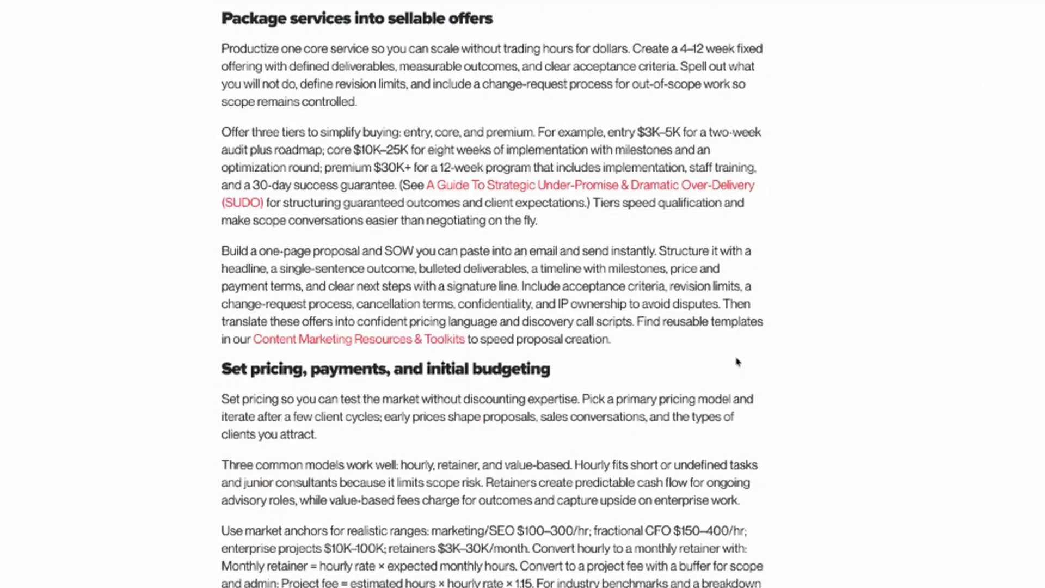
scroll(738, 362, down, 20)
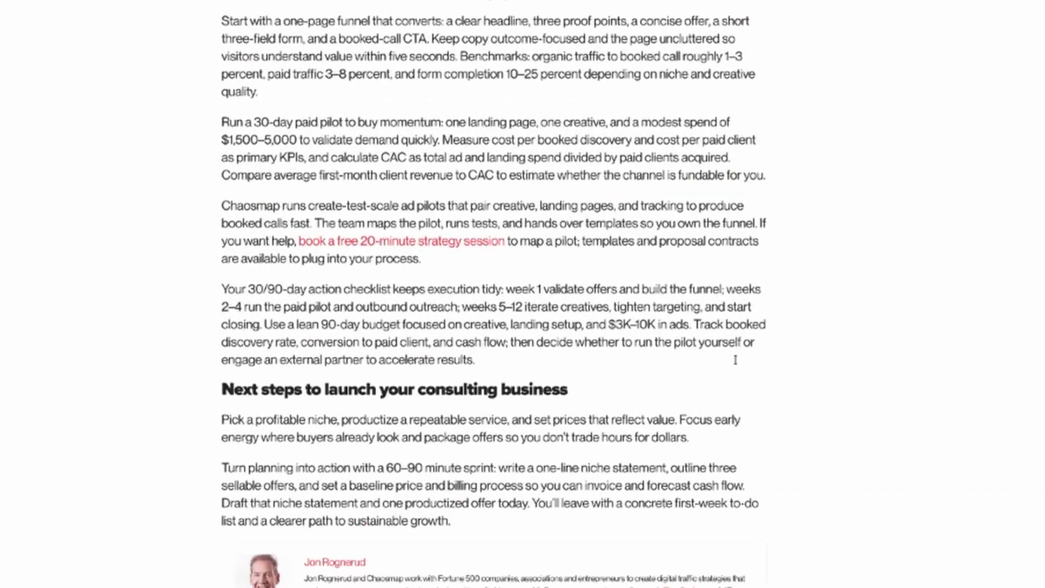
scroll(736, 364, up, 20)
scroll(738, 362, up, 20)
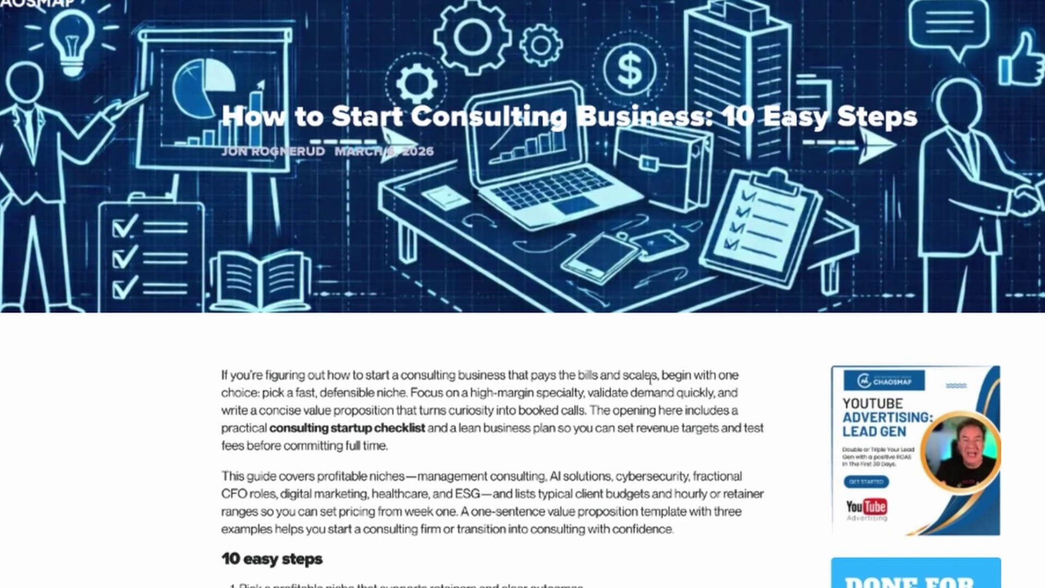
Examine the article's 10 easy steps list, embedded video and validation and service-packaging sections
scroll(650, 377, down, 2)
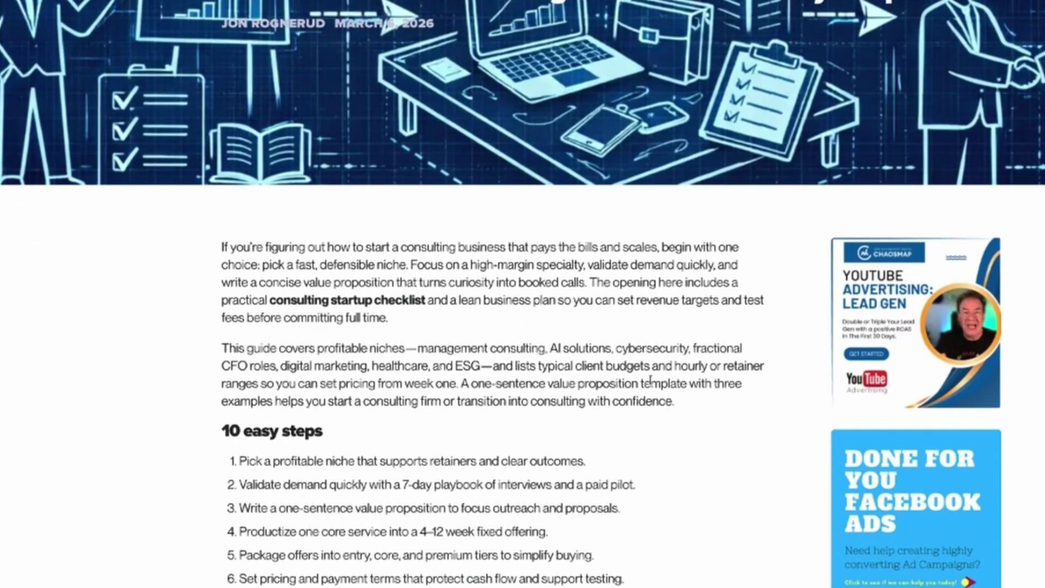
scroll(651, 380, down, 20)
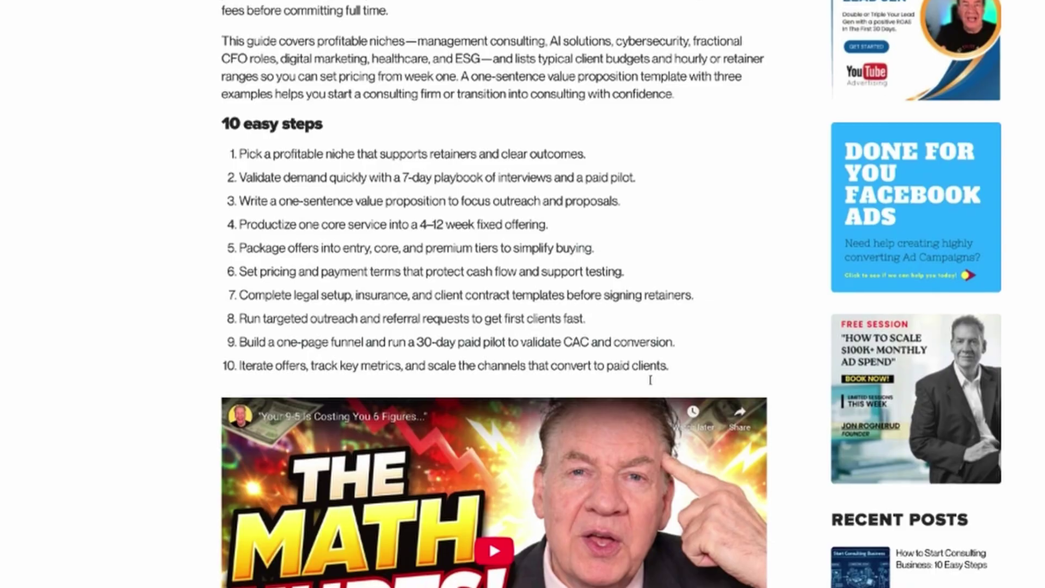
scroll(651, 380, down, 20)
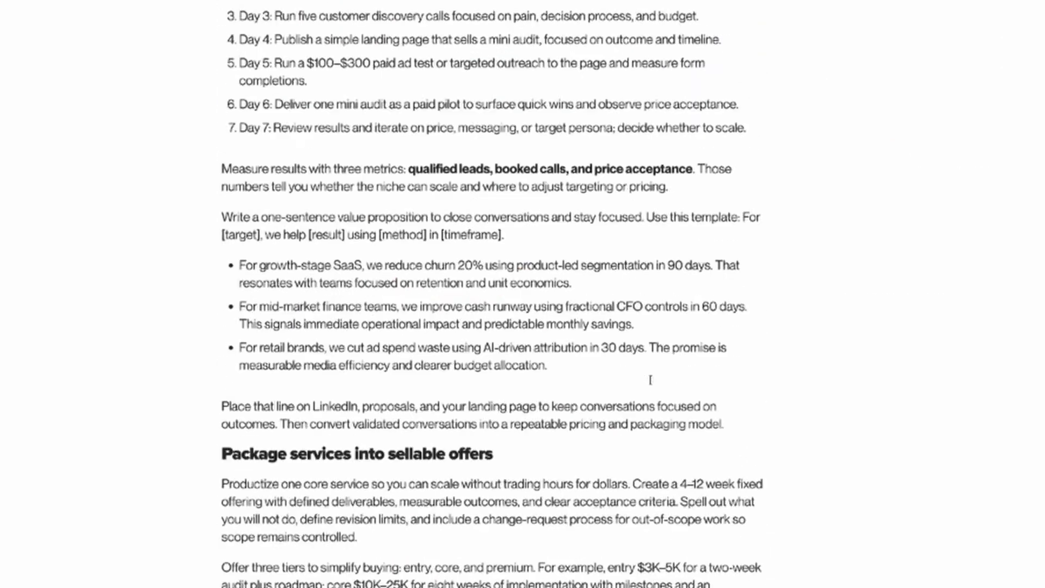
scroll(651, 380, up, 20)
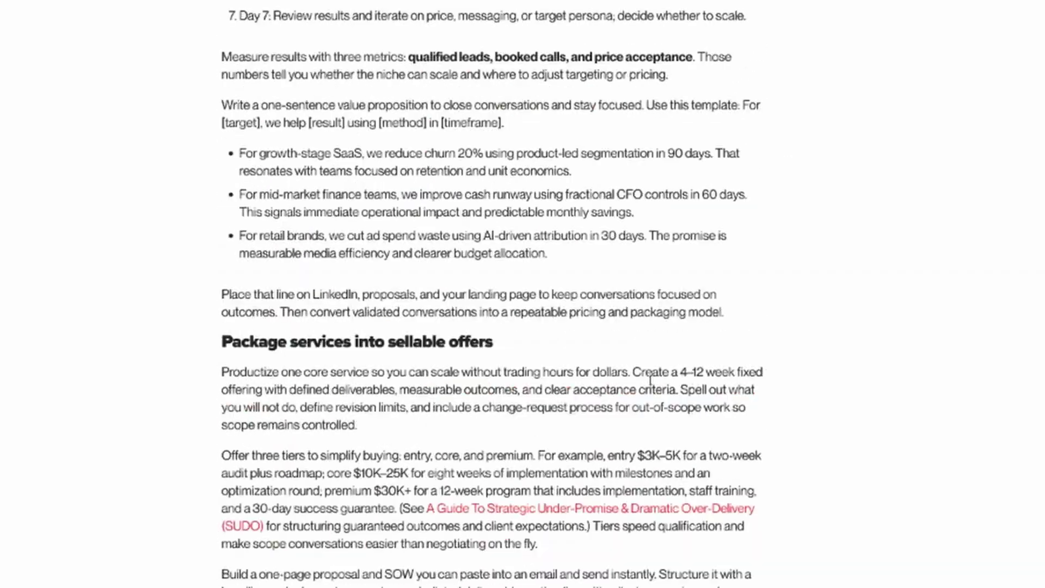